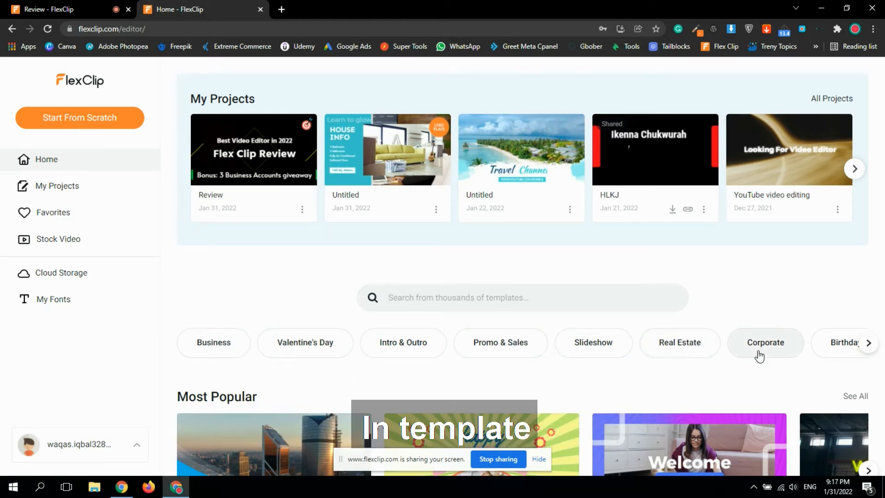
Browse the template categories and open the Real Estate category.
left_click(868, 347)
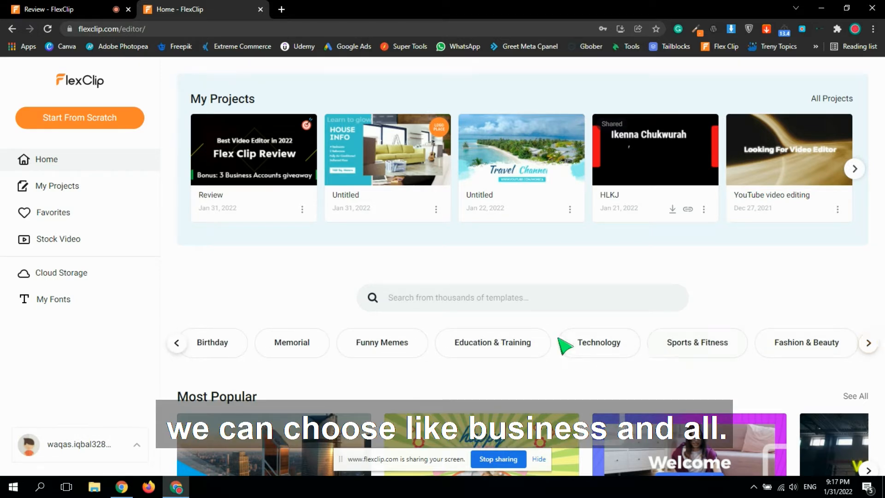
left_click(177, 343)
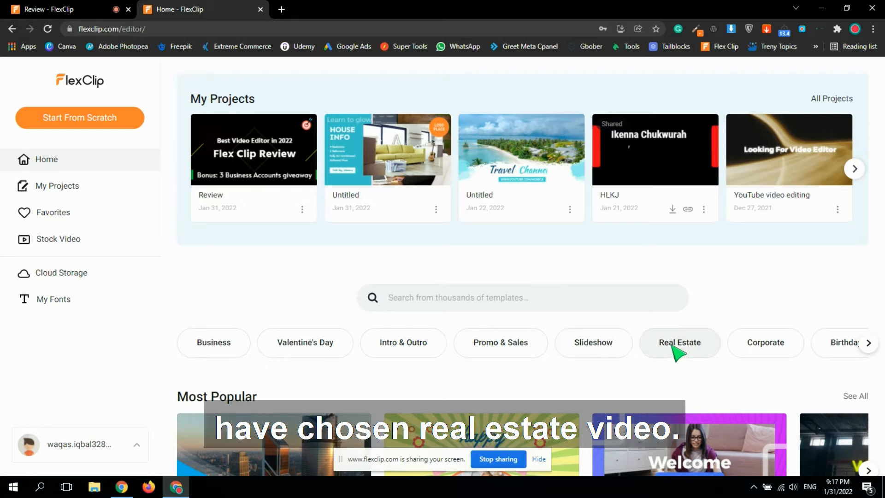
left_click(677, 345)
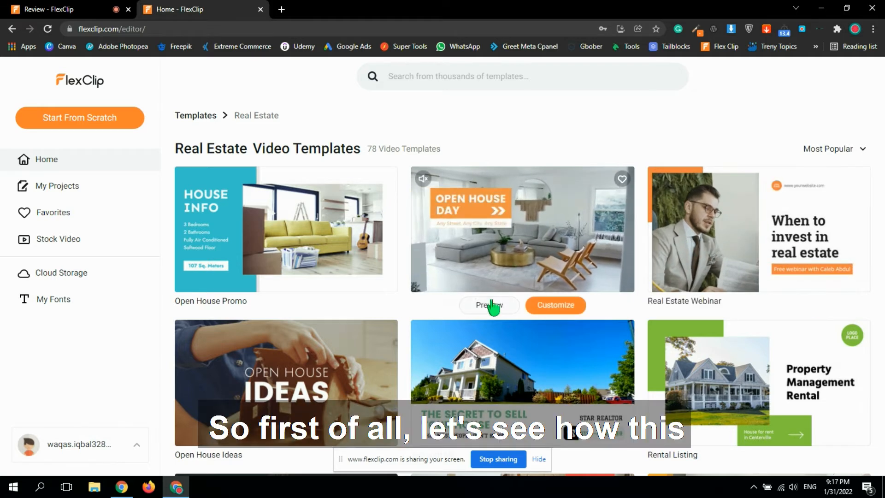
Preview the Open House Day Invitation template and open it for customizing in the editor.
left_click(491, 307)
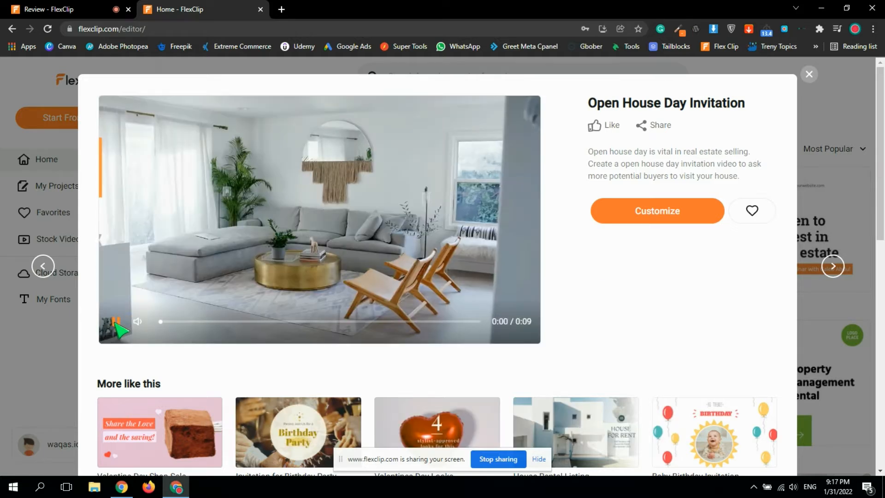
mouse_move(138, 323)
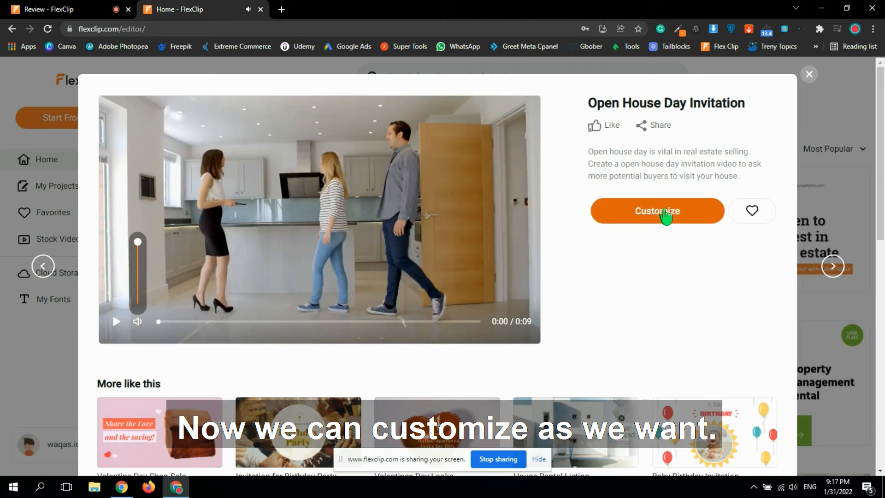
left_click(662, 212)
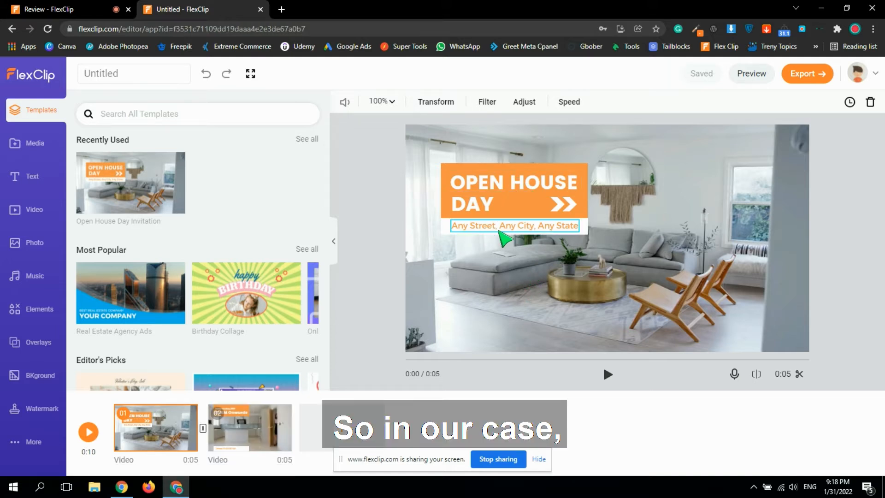
Replace the address line under the title with "44 Street, NY".
left_click(507, 227)
double_click(507, 228)
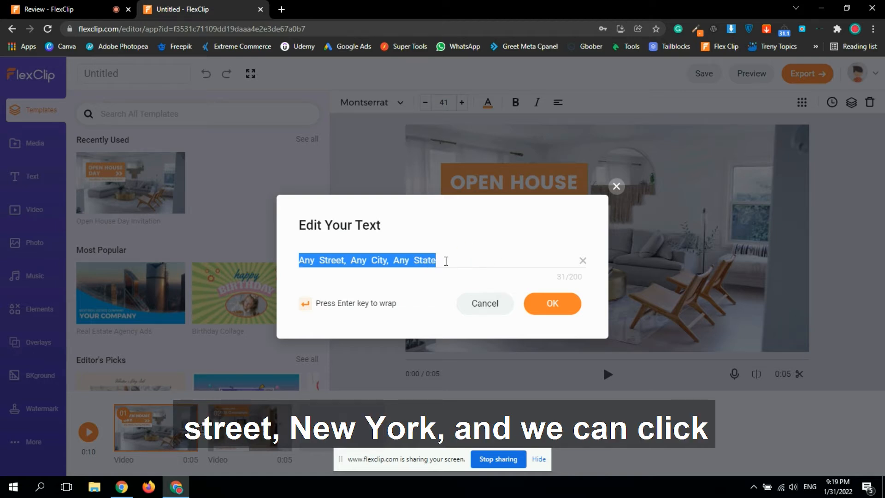
type("44 S")
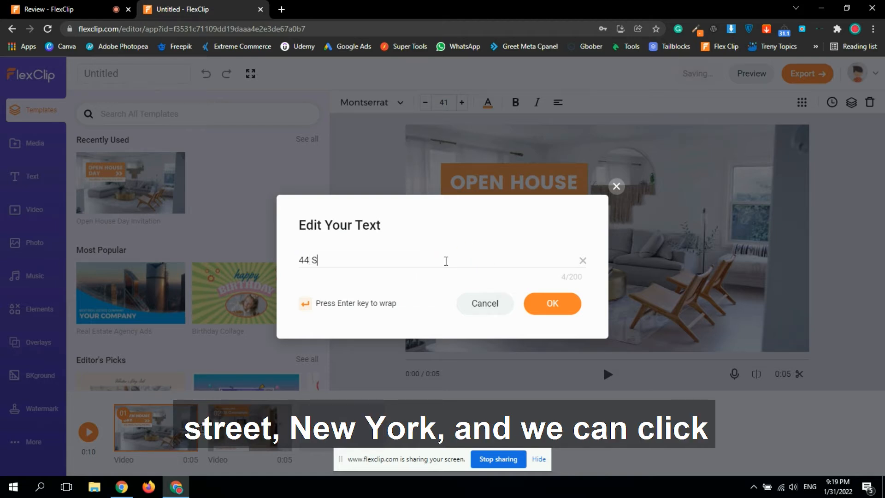
type("treet, ")
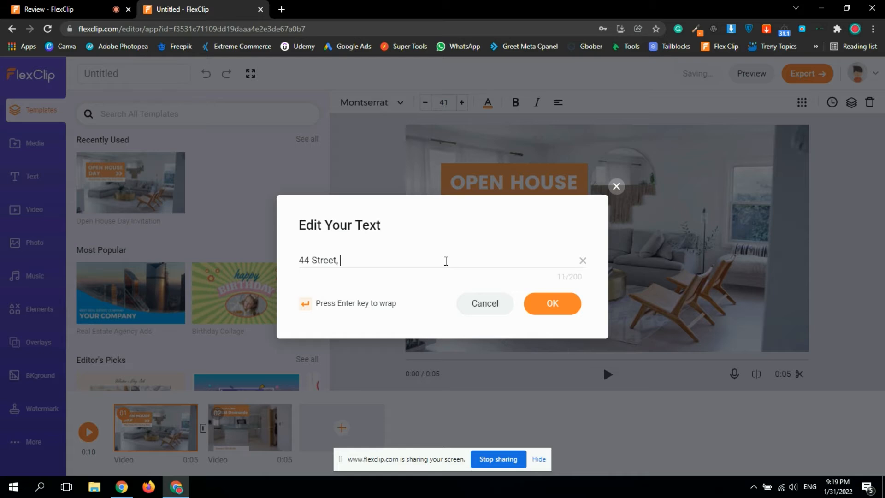
type("NY")
left_click(552, 304)
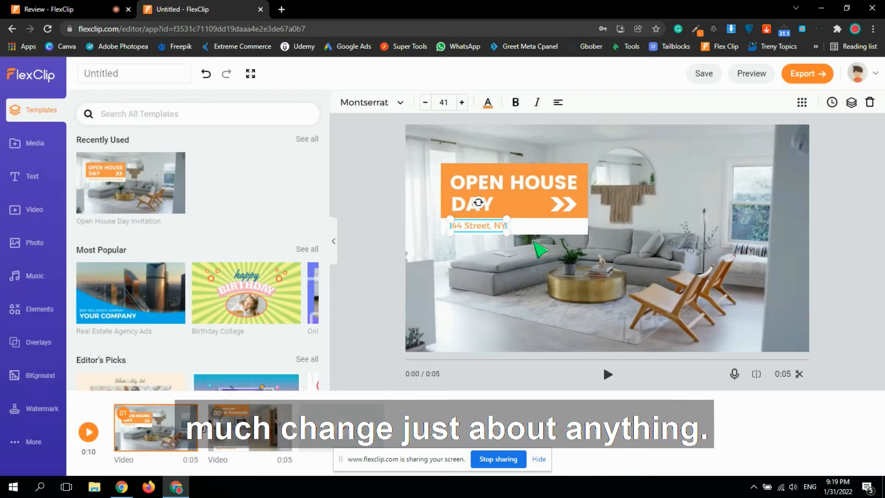
Change the orange Open House Day title banner's colour to blue.
left_click(446, 170)
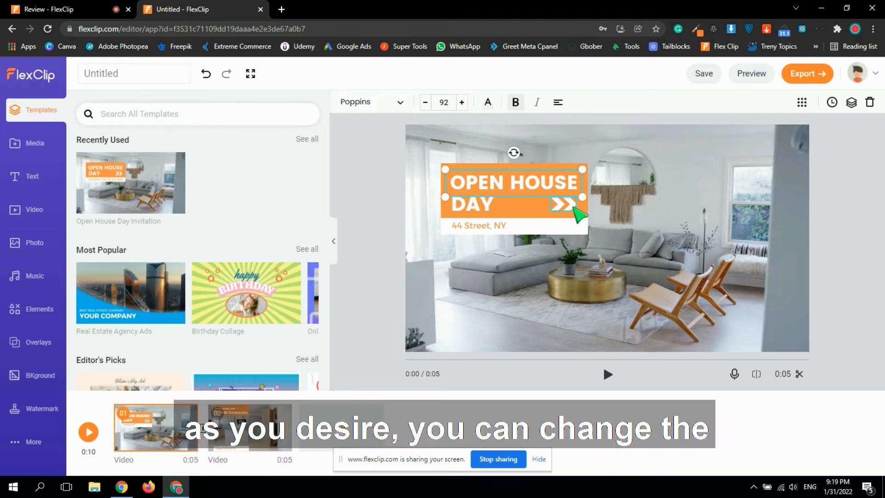
left_click(588, 217)
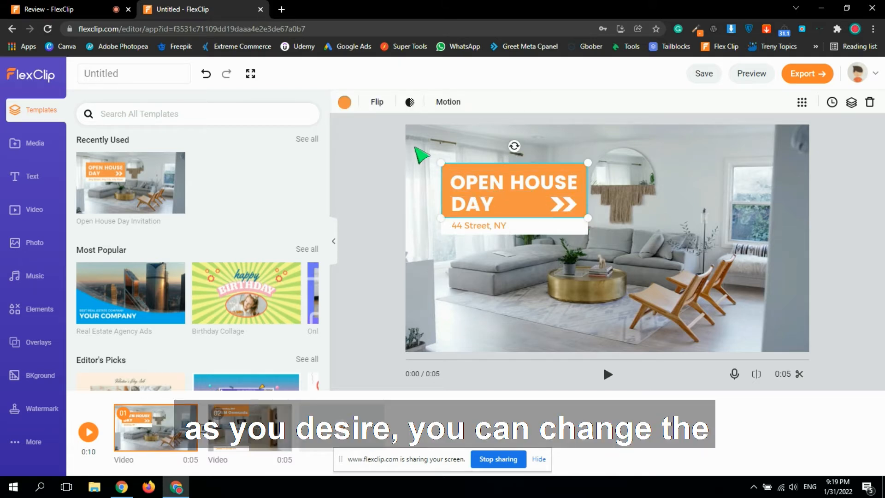
left_click(345, 102)
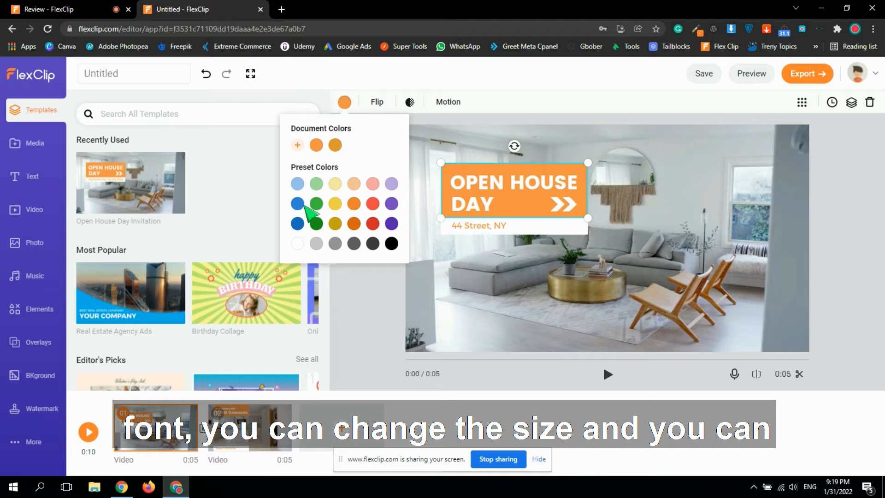
left_click(297, 204)
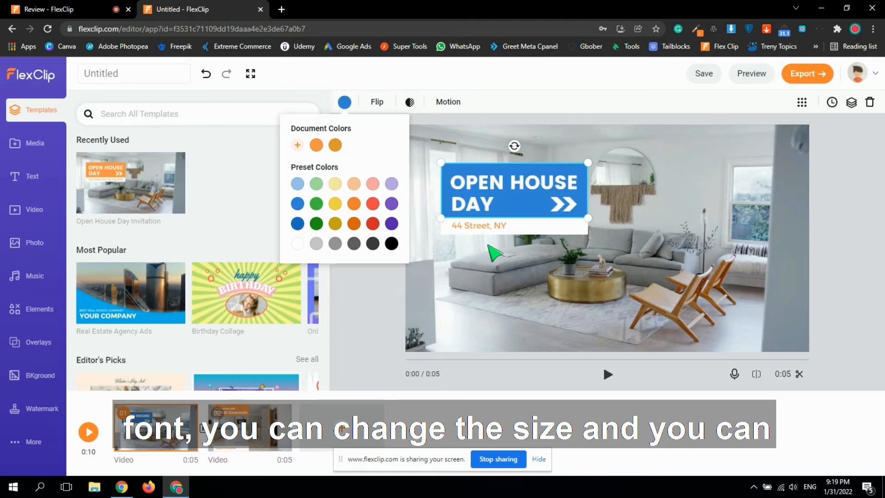
left_click(524, 229)
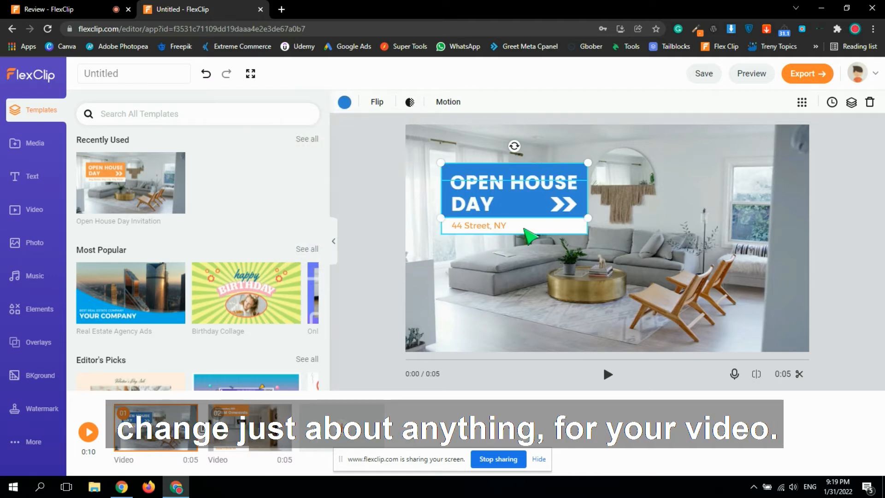
left_click(690, 213)
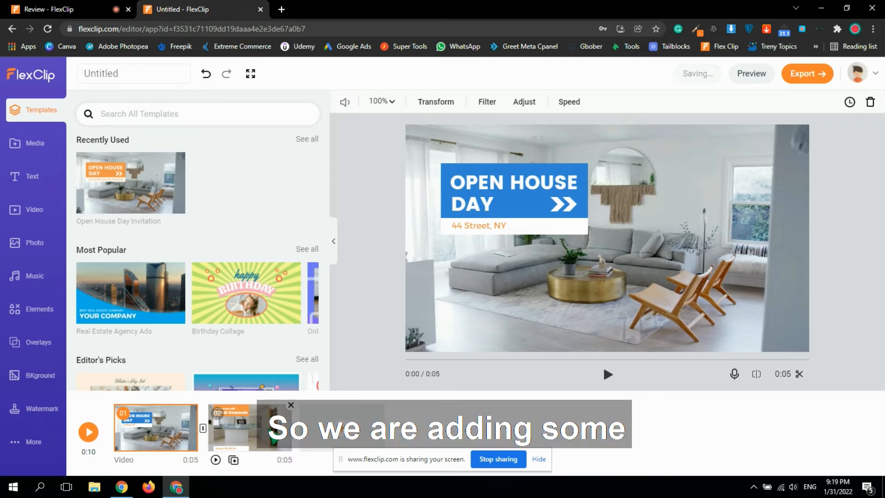
Apply the Swap transition between the first two clips and play the video preview.
left_click(203, 429)
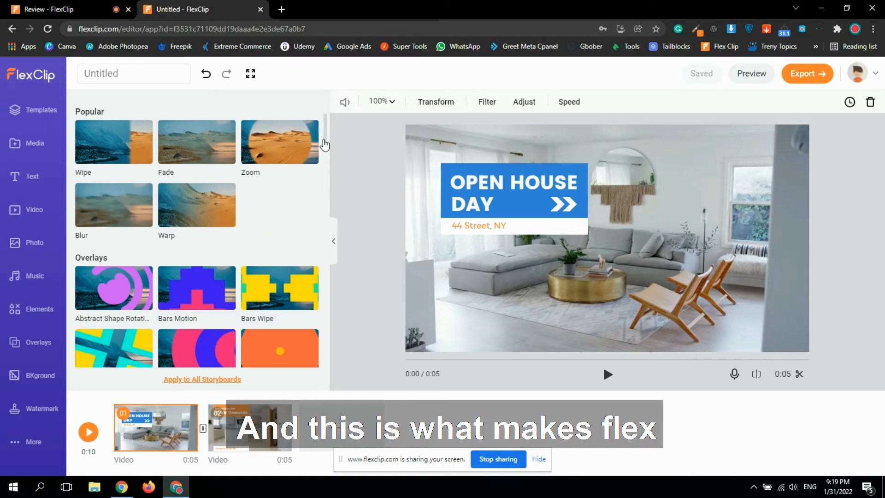
left_click_drag(327, 135, 330, 284)
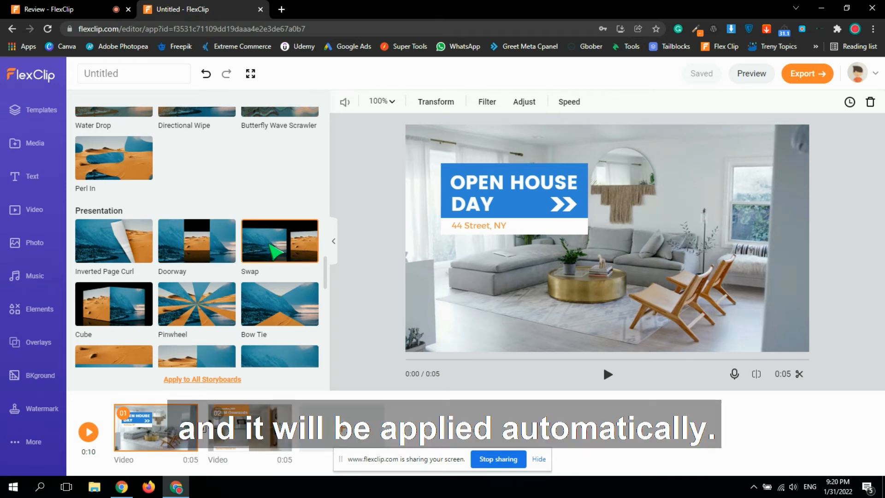
left_click(271, 248)
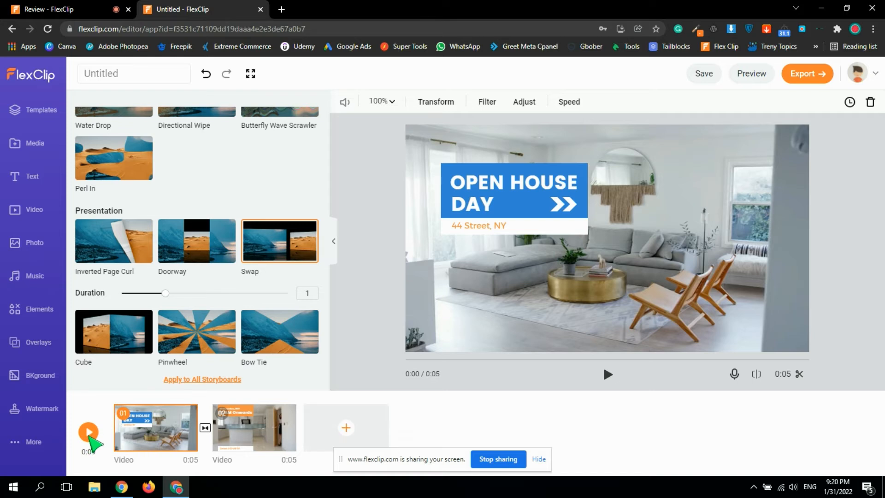
left_click(88, 432)
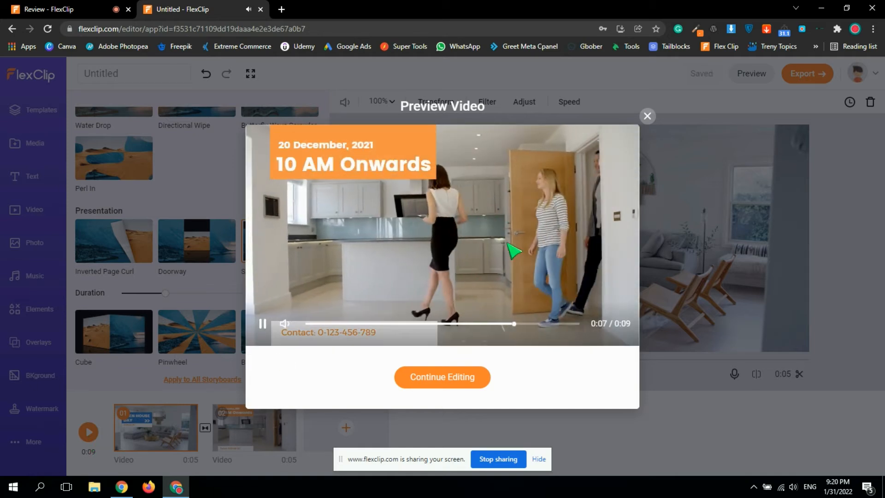
left_click(648, 115)
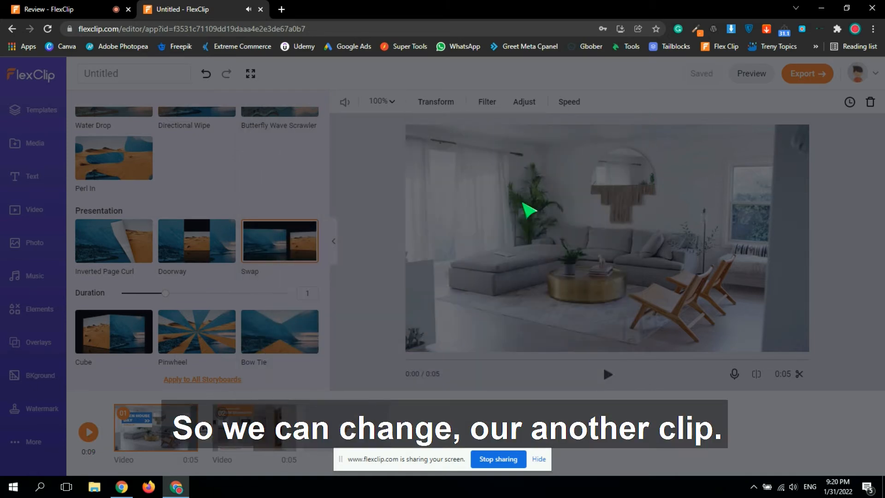
Select the second clip and add the Subscribed social media text element to it.
left_click(253, 429)
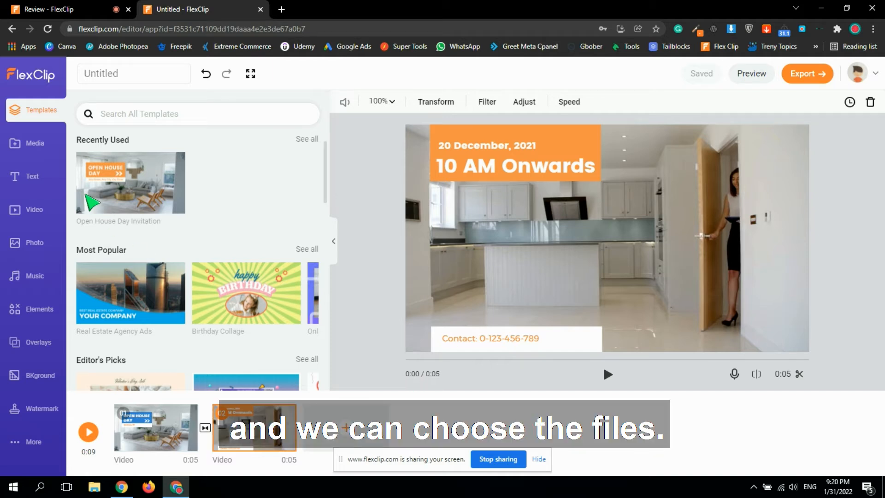
left_click(33, 149)
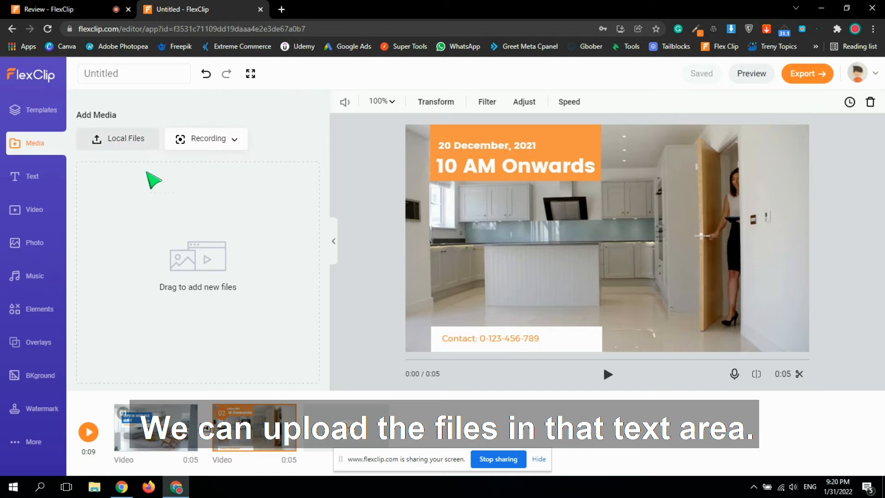
left_click(34, 180)
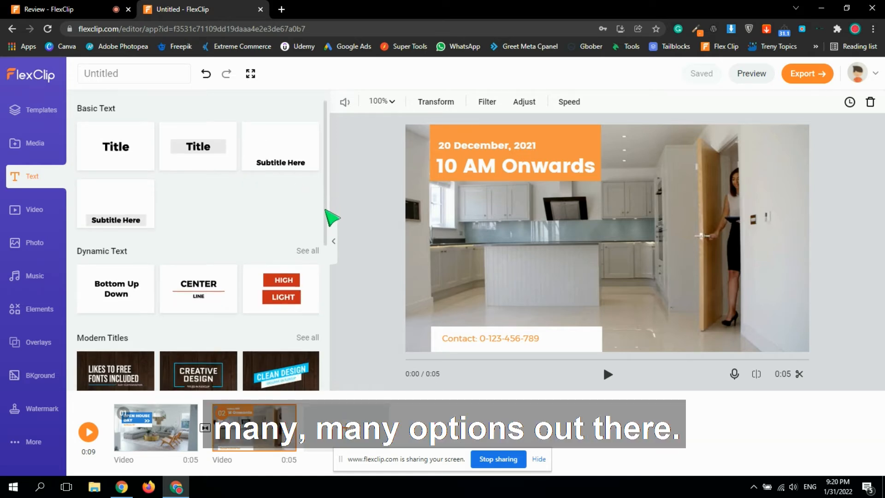
scroll(332, 219, "down", 1)
scroll(330, 240, "down", 2)
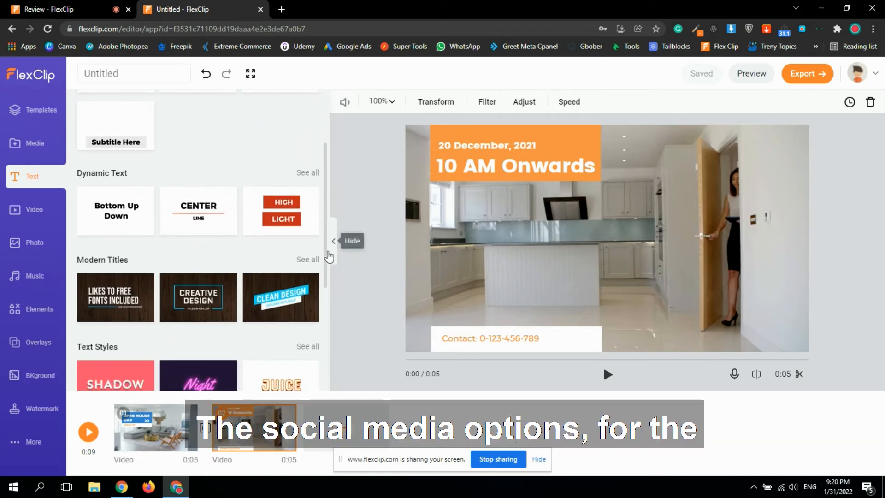
scroll(329, 282, "down", 3)
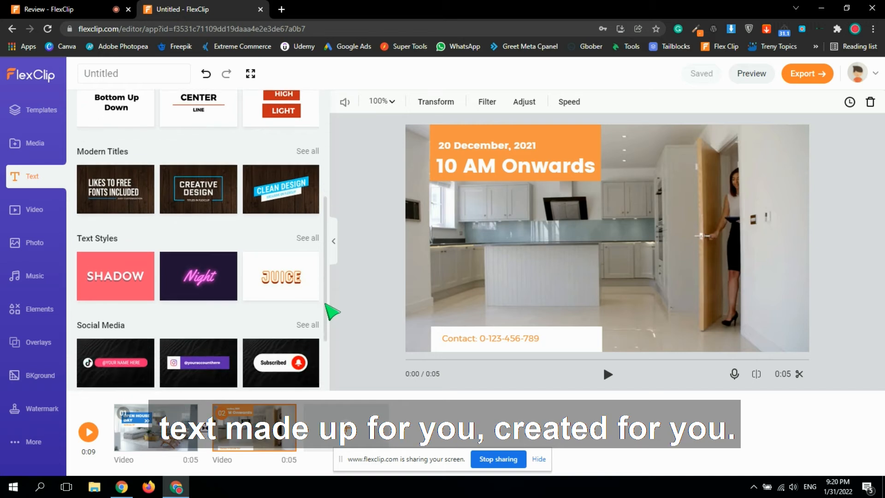
left_click_drag(325, 325, 325, 329)
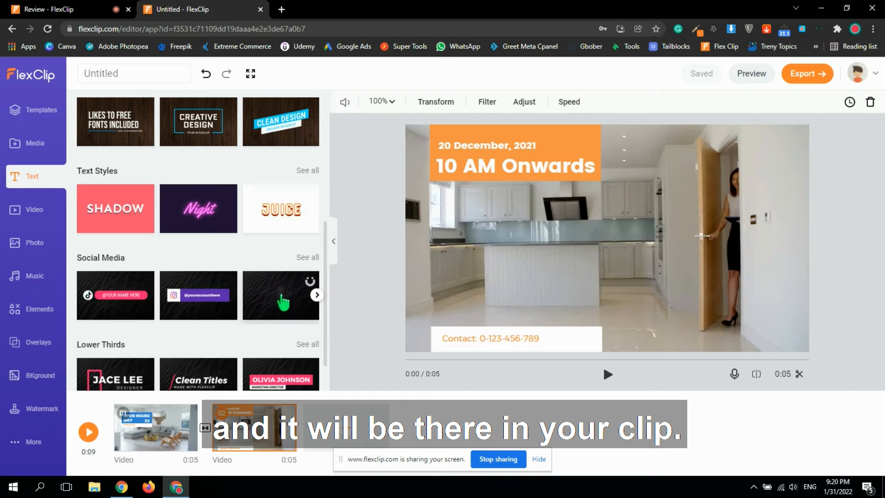
left_click(283, 303)
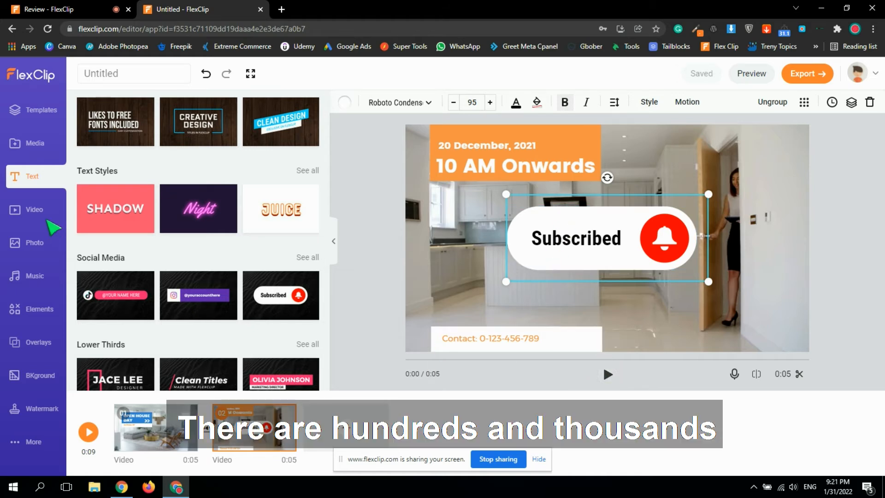
Add the 0:18 Business stock video of a meeting as a new clip, keeping its full length.
left_click(34, 211)
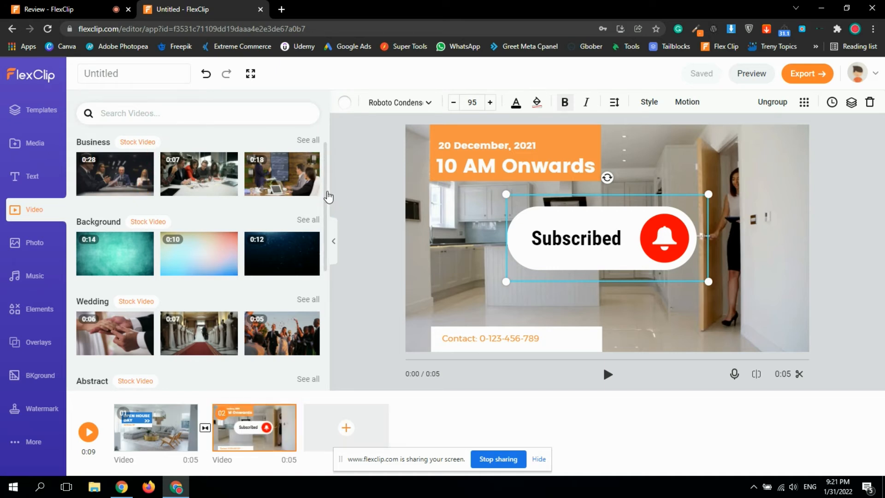
mouse_move(293, 178)
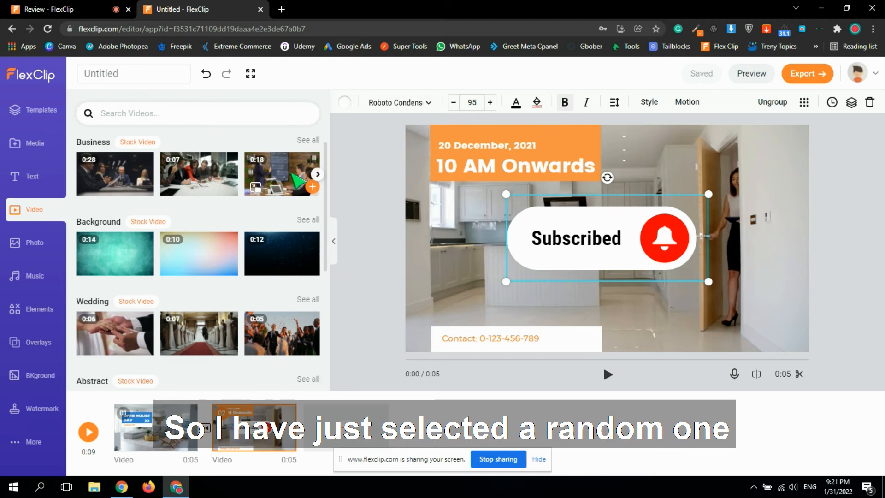
left_click(312, 187)
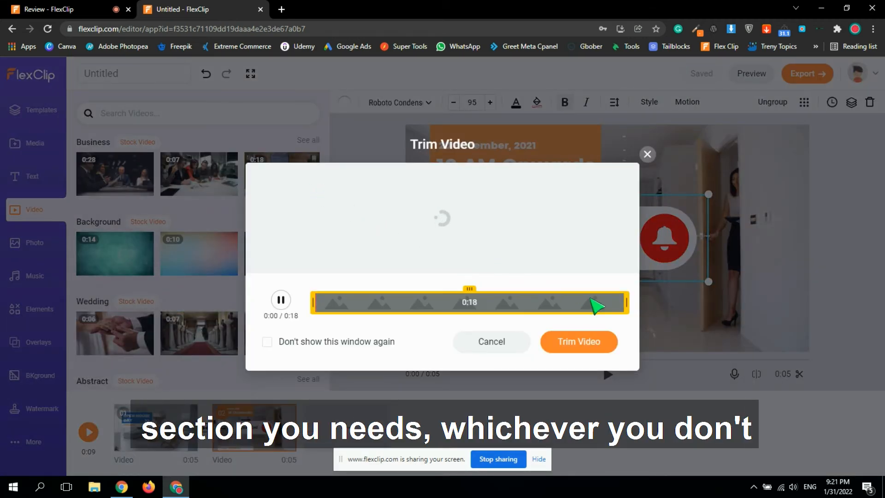
mouse_move(626, 360)
left_mouse_down()
mouse_move(506, 360)
mouse_move(625, 360)
left_mouse_up()
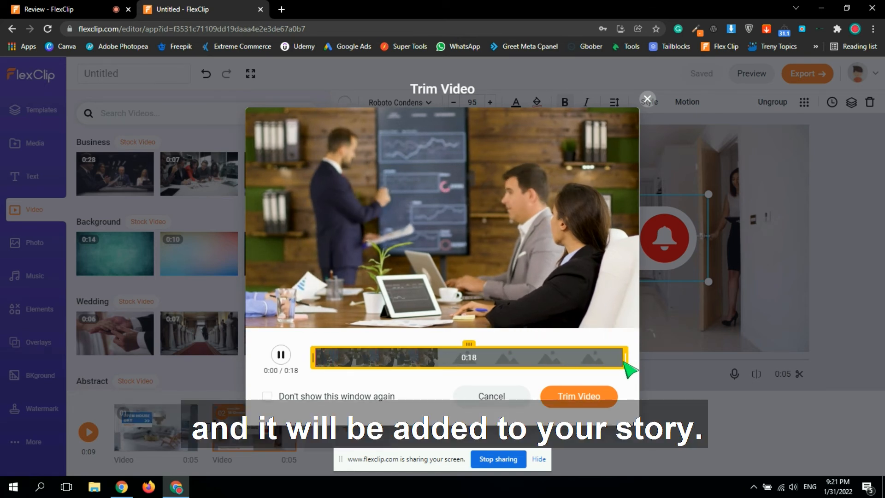
left_click(588, 397)
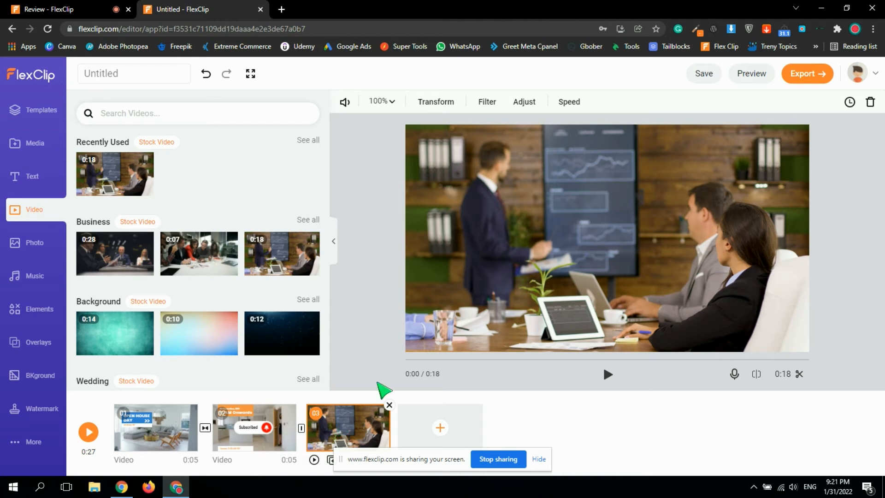
Browse the stock photo categories.
left_click(32, 243)
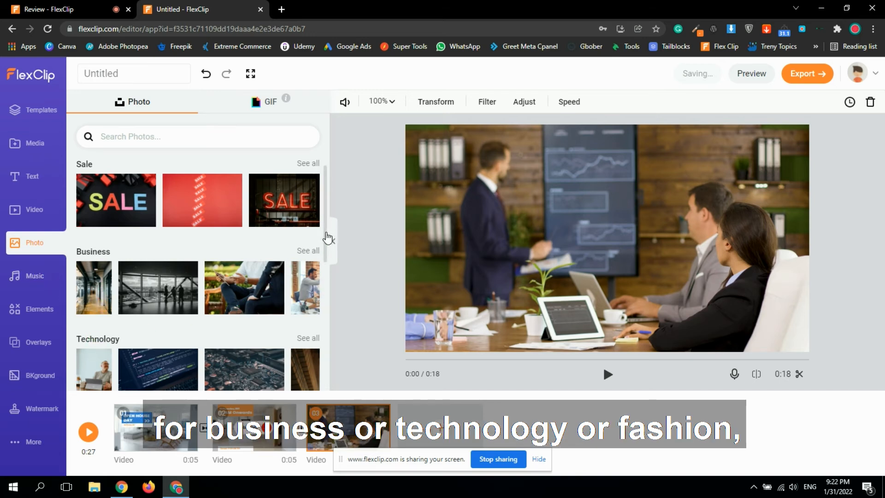
left_click_drag(326, 232, 328, 367)
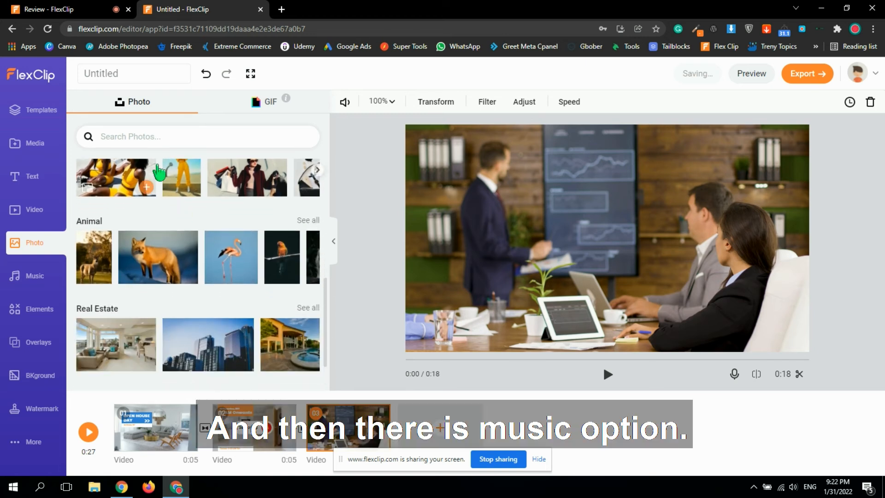
Browse the music library and the elements library.
left_click(36, 280)
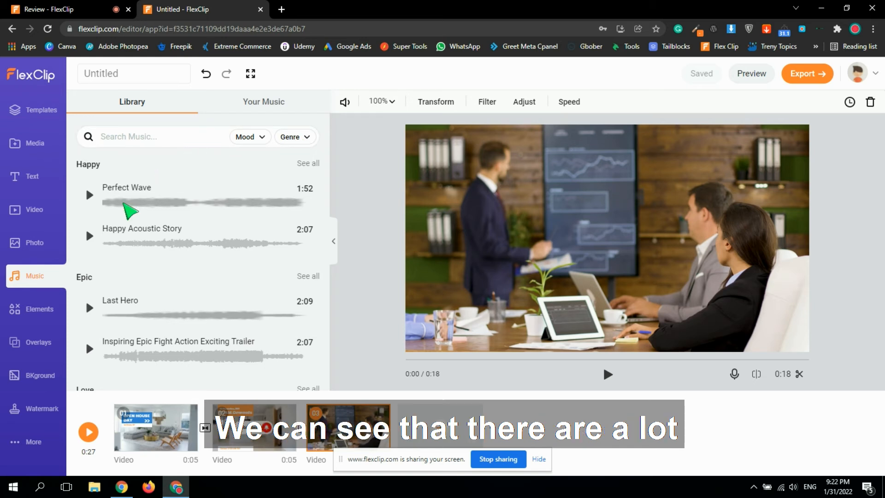
left_click(45, 315)
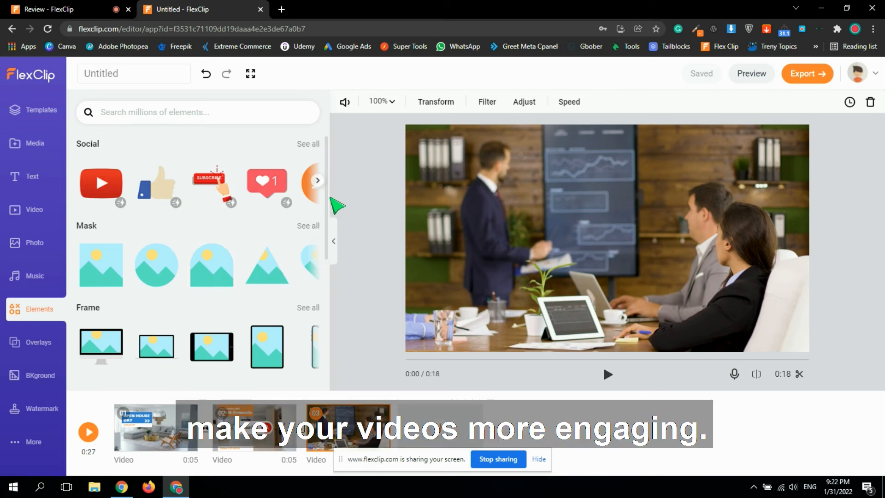
left_click_drag(328, 199, 328, 340)
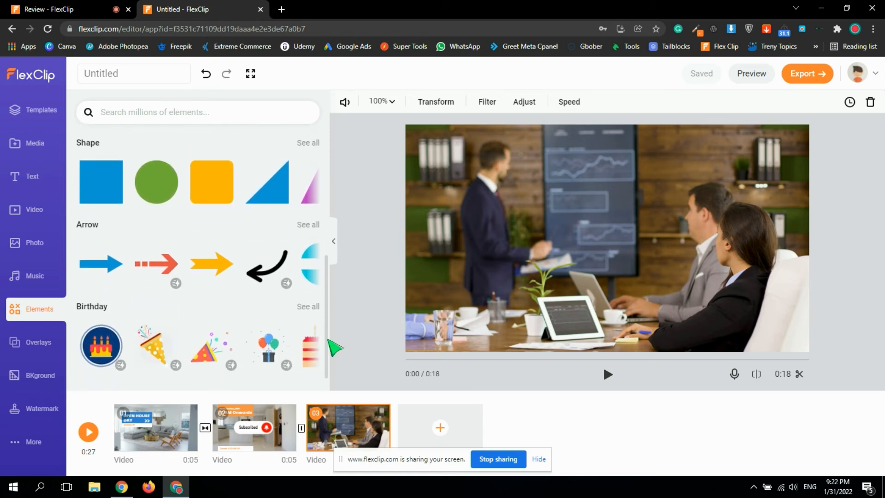
Add the orange Logo Place overlay to the third clip and move it to the video's top-right corner.
left_click(42, 344)
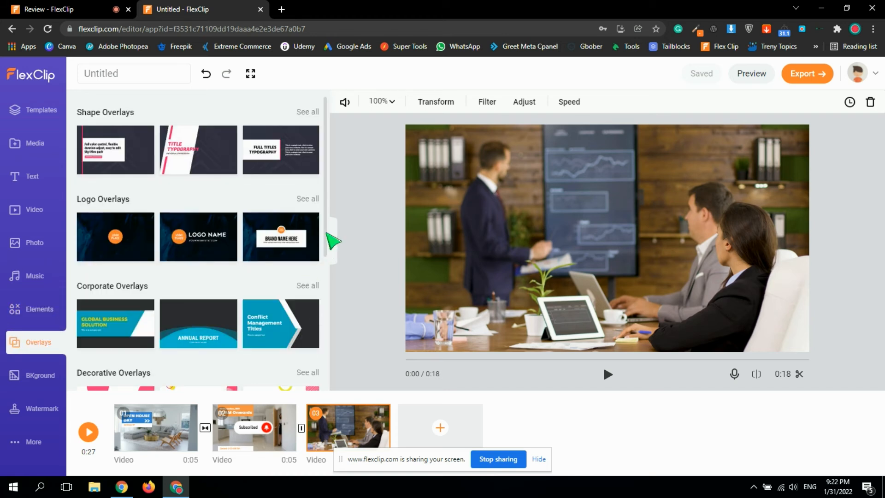
left_click_drag(325, 235, 327, 260)
scroll(327, 260, "down", 1)
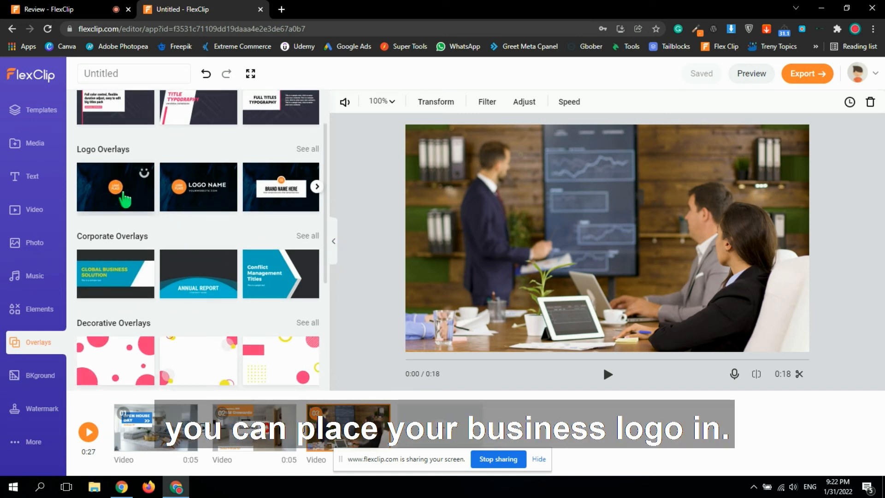
left_click(125, 199)
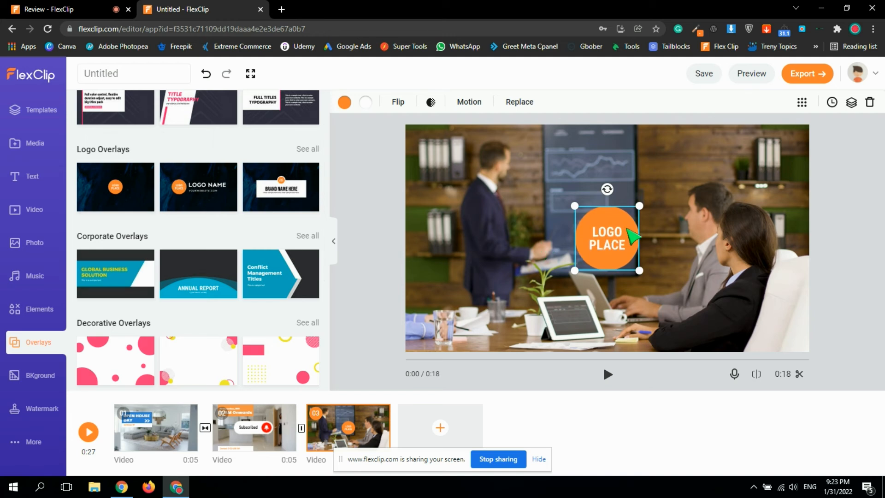
left_click_drag(619, 237, 784, 164)
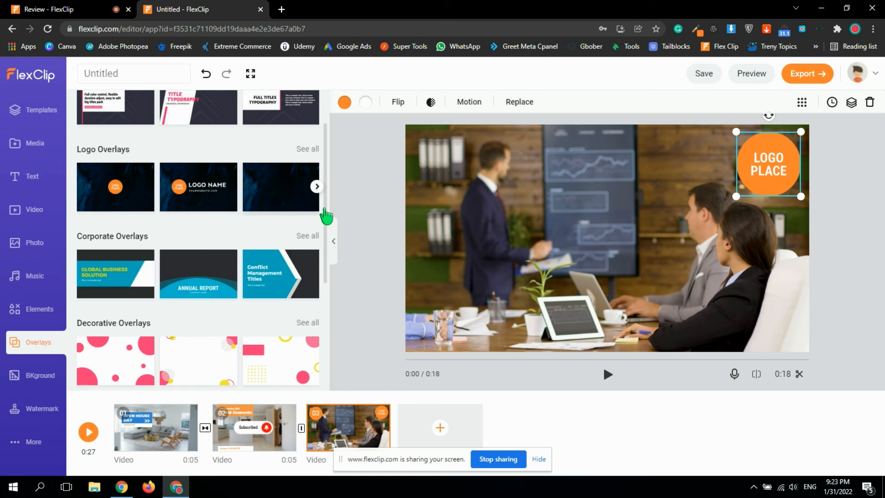
Browse the remaining overlay categories and the background stock video categories.
scroll(326, 212, "down", 2)
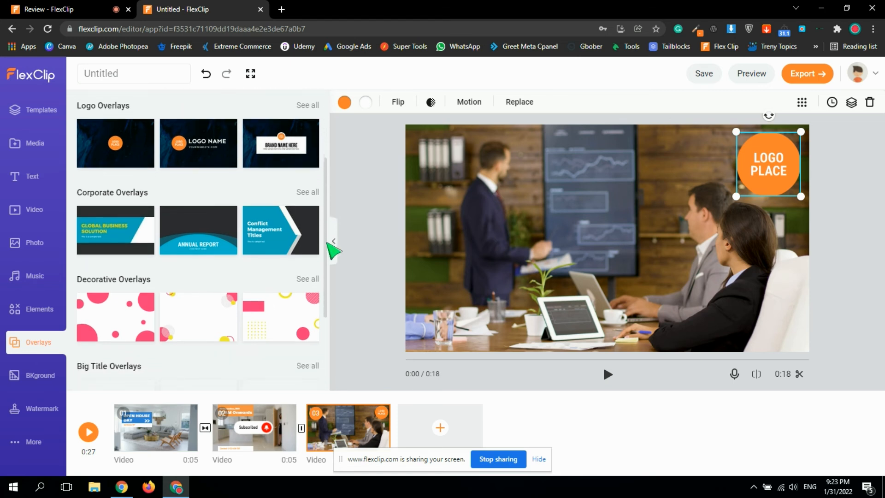
scroll(331, 272, "down", 2)
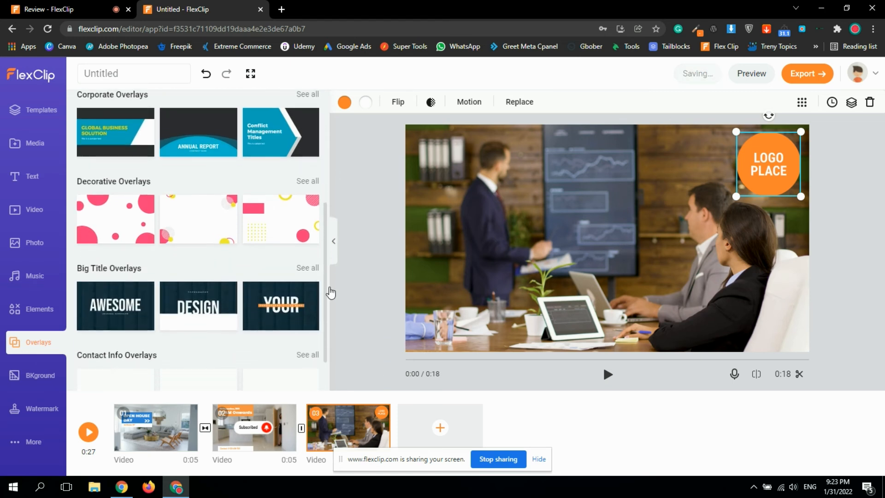
scroll(332, 318, "down", 1)
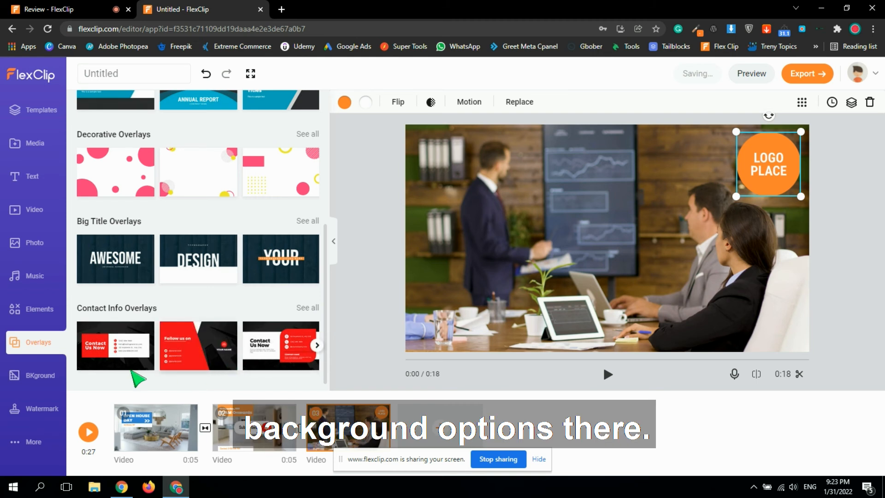
left_click(40, 377)
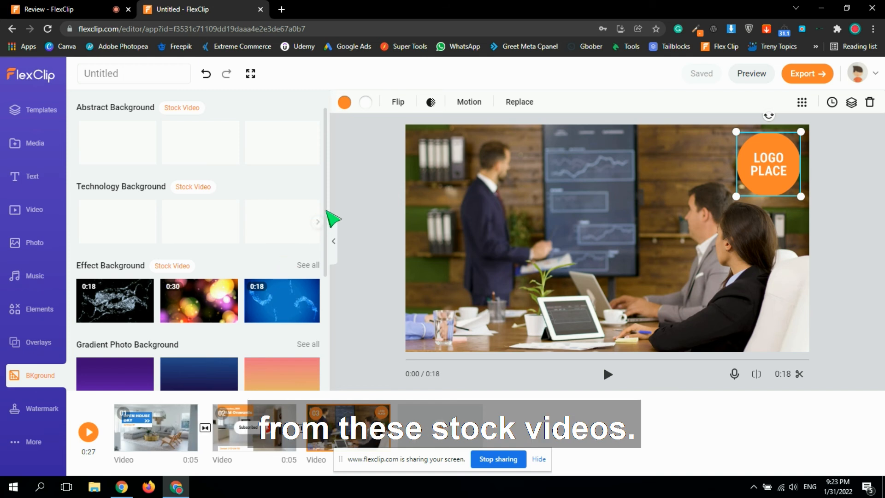
left_click_drag(326, 210, 326, 330)
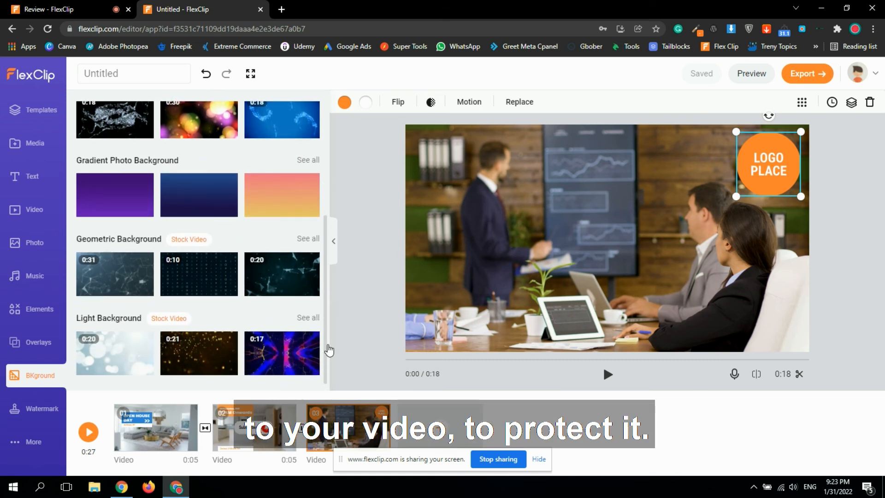
Add a text watermark reading "Learn to glow" and set its opacity to 68.
left_click(42, 408)
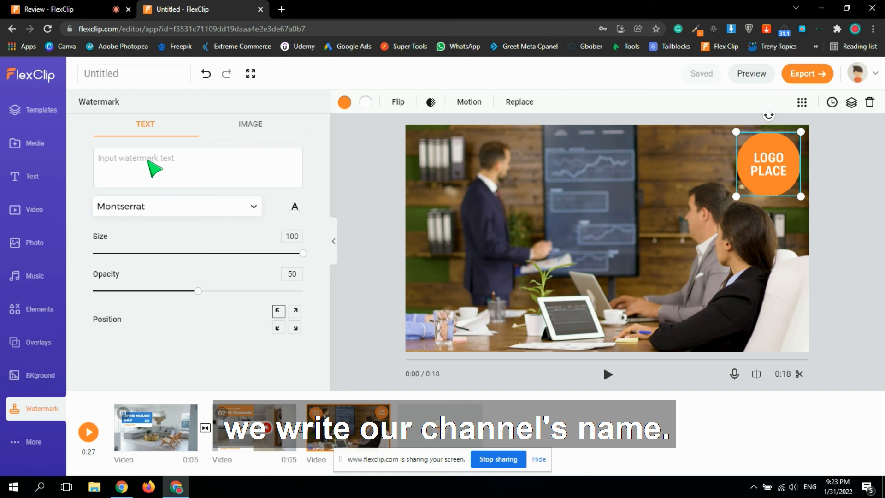
type("Learn")
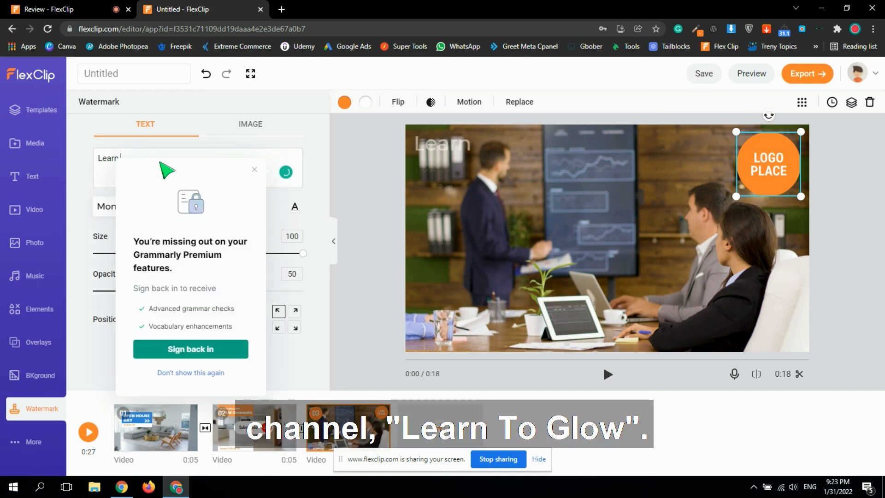
left_click(253, 173)
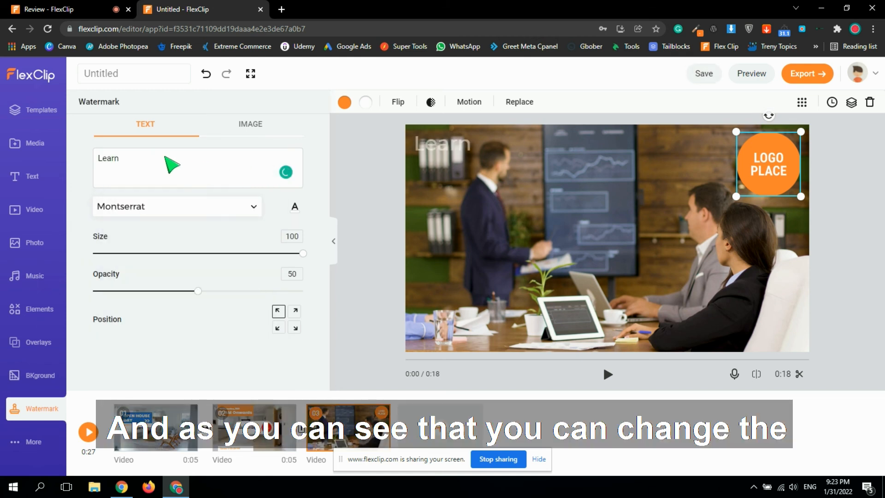
type("n to gl")
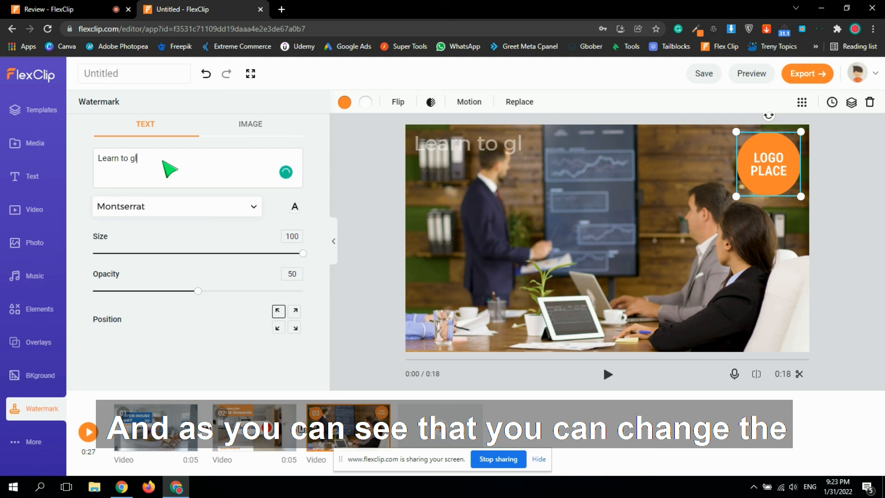
type("ow")
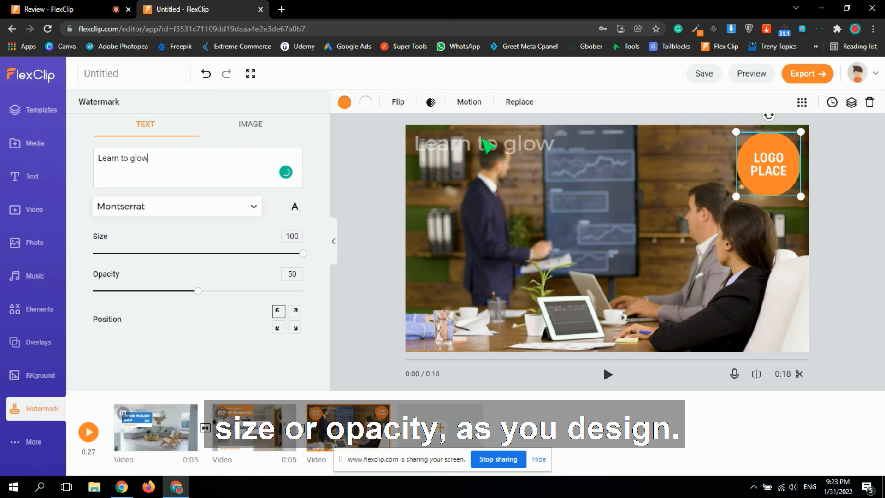
left_click_drag(197, 291, 237, 292)
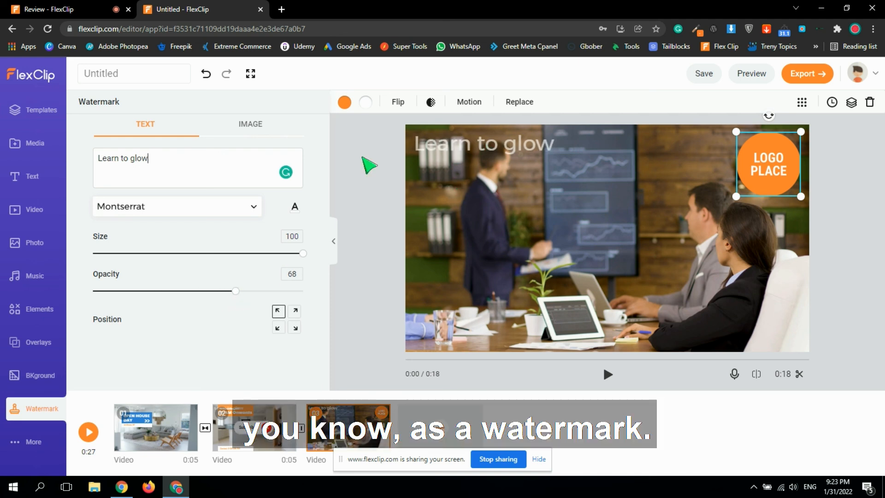
Check the image watermark and aspect ratio options, and open the export format choices.
left_click(248, 130)
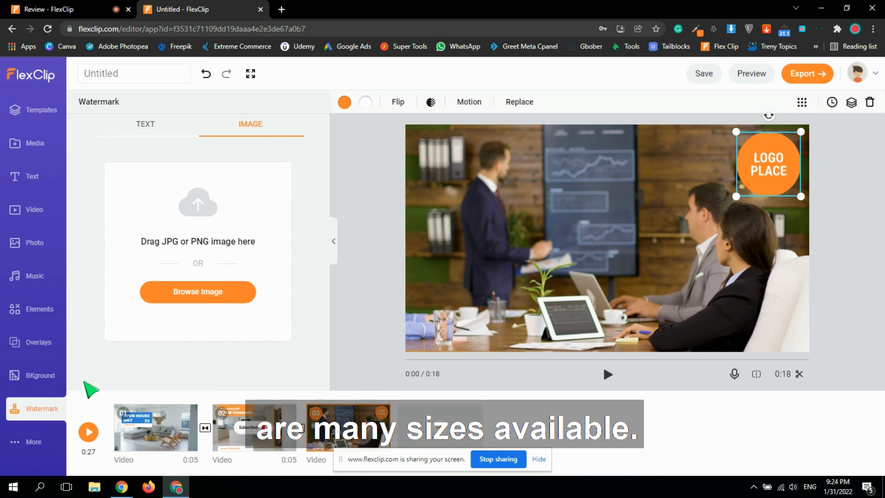
left_click(36, 443)
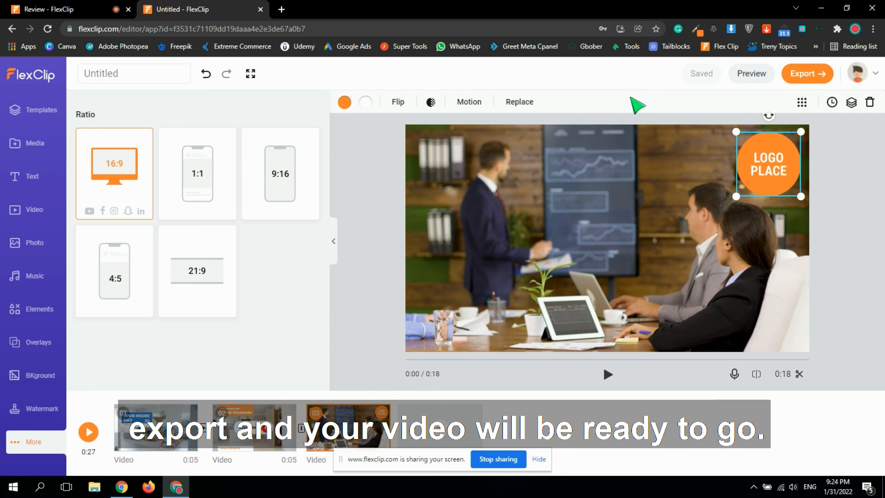
left_click(809, 74)
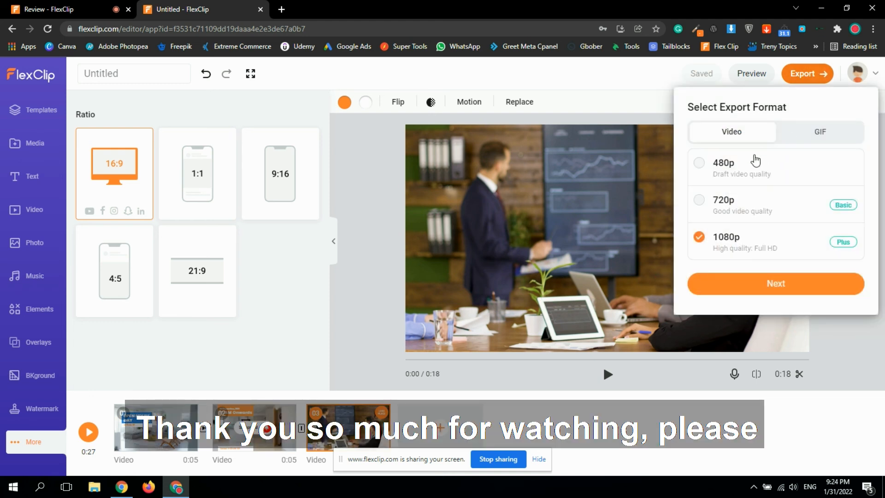